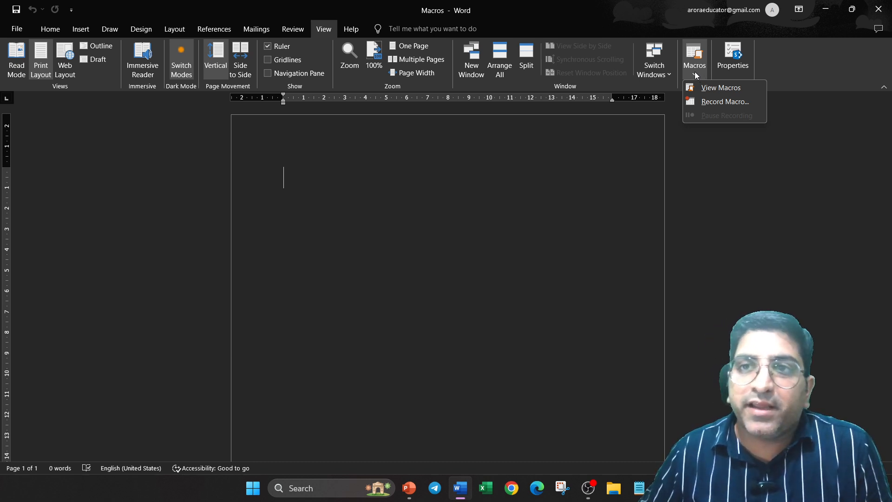
Start recording a new macro named APS1, stored in All Documents (Normal.dotm)
click(722, 102)
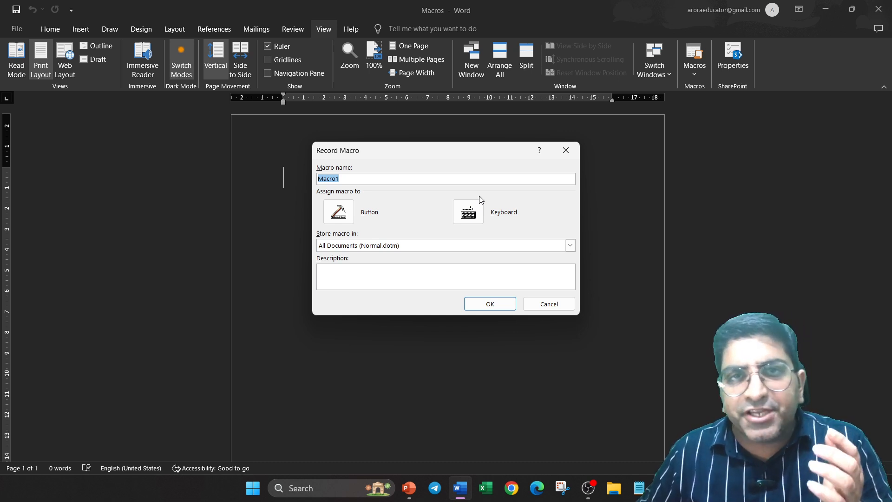
key(BackSpace)
text(APS1)
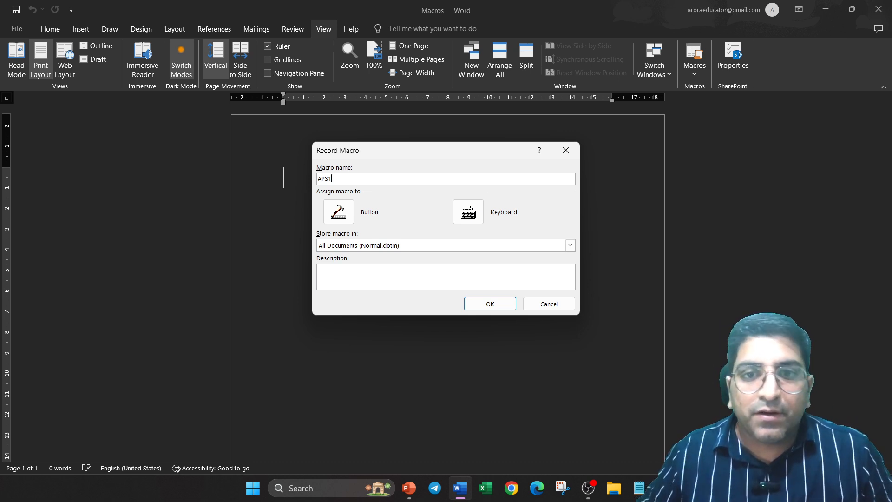
click(490, 304)
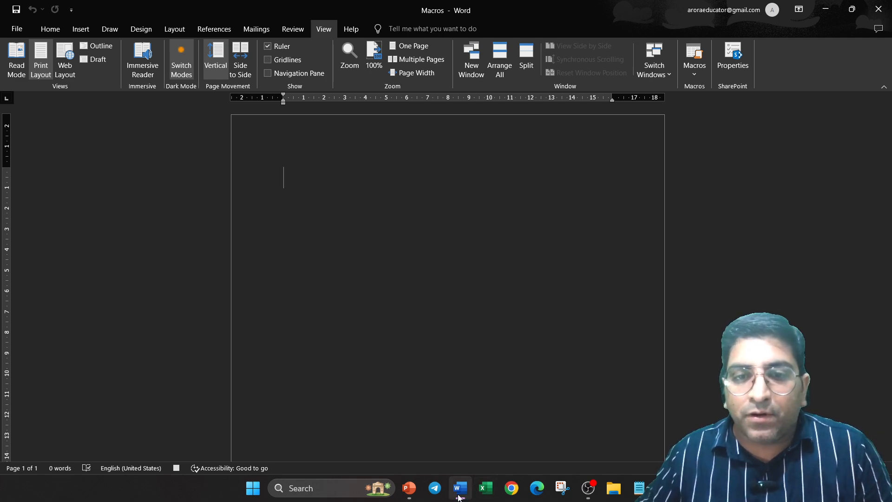
Check the wording of the required line on the PowerPoint question slide and return to the Word document
mouse_move(409, 487)
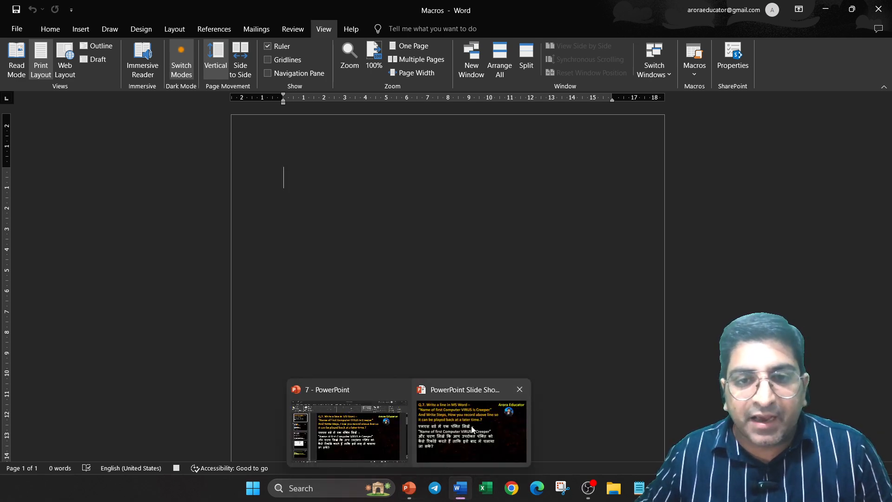
click(469, 431)
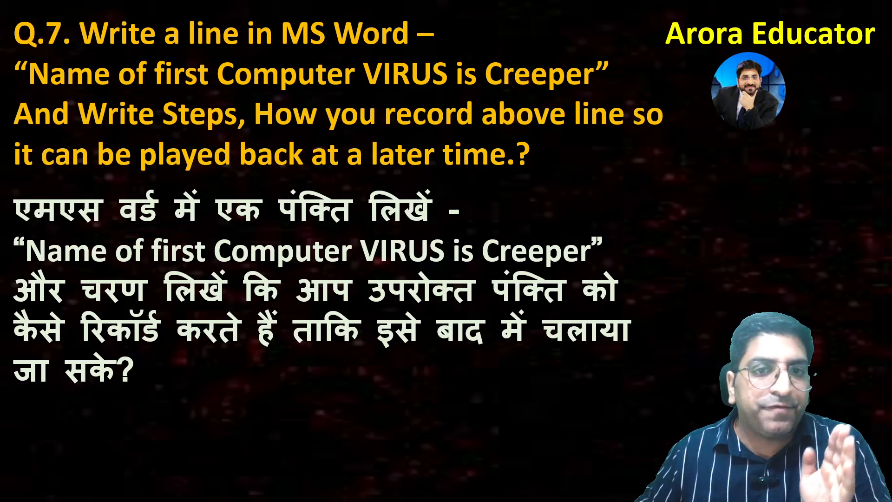
key(alt+Tab)
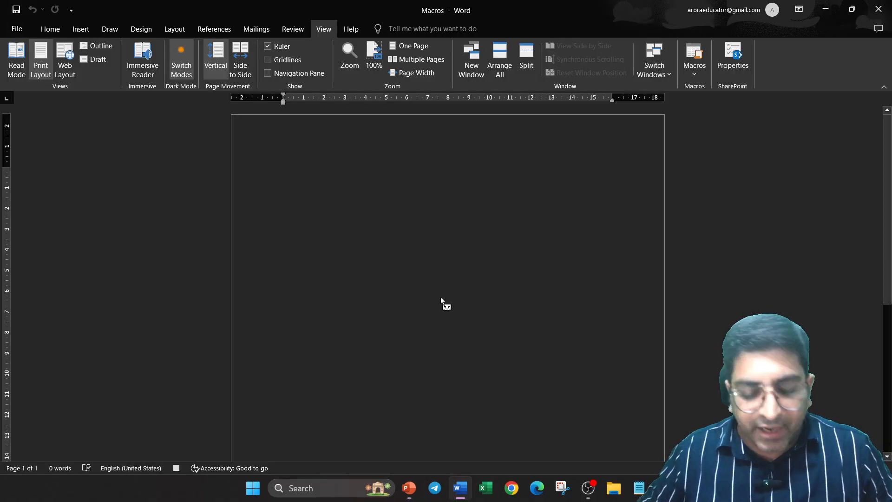
Write the line "Name of First computer VIRUS is Creeper" in the document and stop the macro recording
text(Name of)
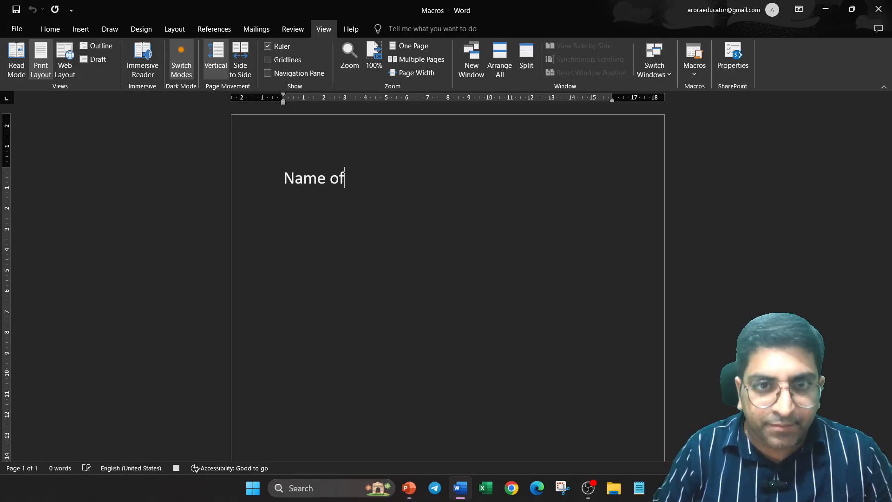
text( First )
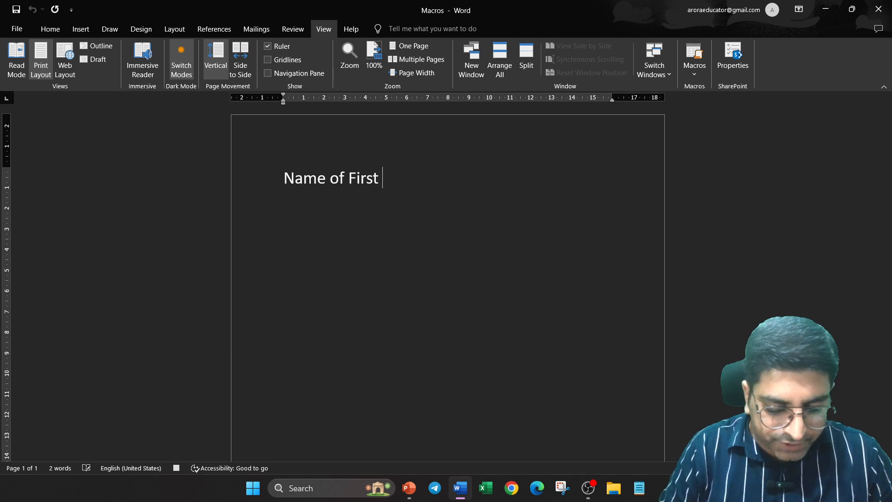
text(computer viru)
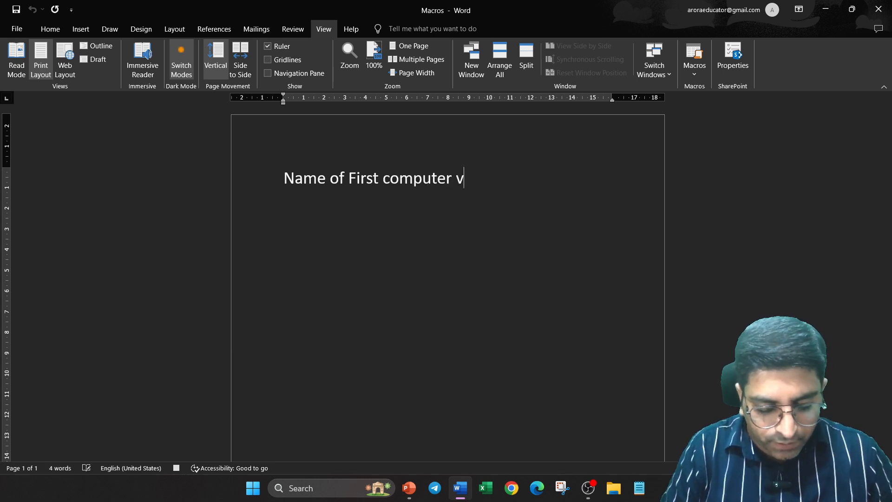
key(BackSpace)
key(BackSpace)
key(BackSpace)
key(BackSpace)
text(V)
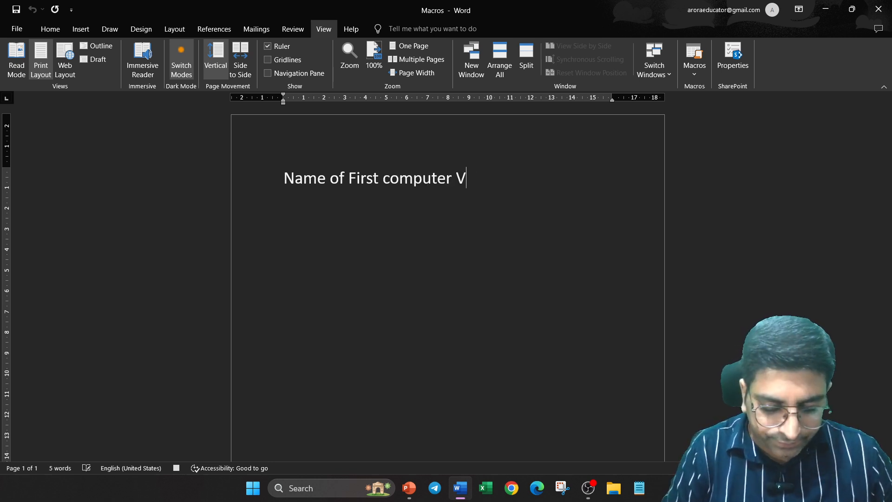
text(IRUS i)
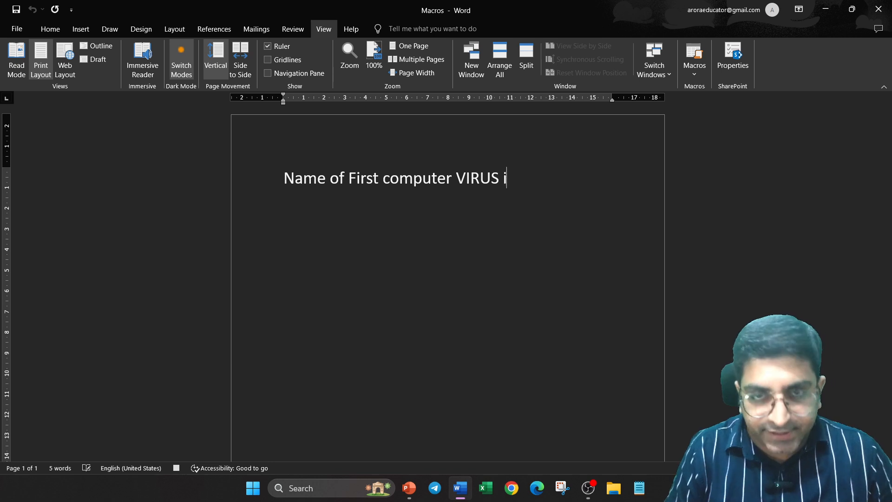
text(s Creeper)
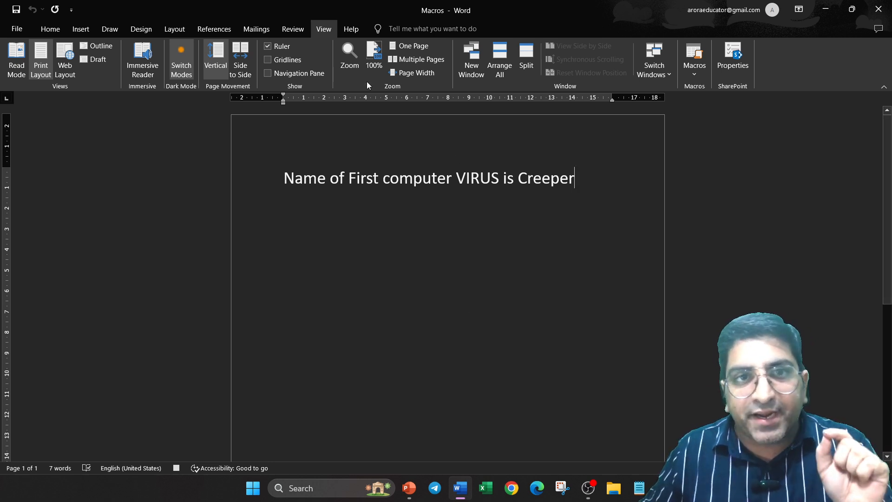
click(692, 71)
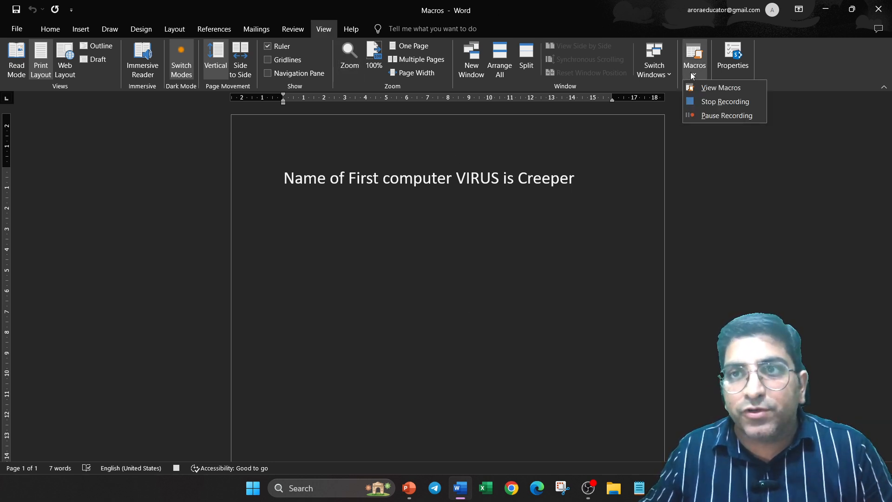
click(715, 102)
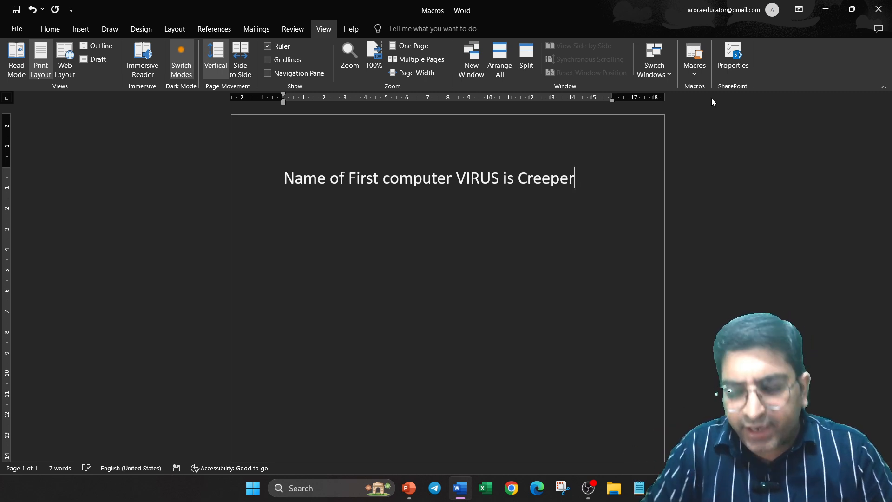
Leave an empty line below the first sentence and run the APS1 macro there
key(Return)
key(Return)
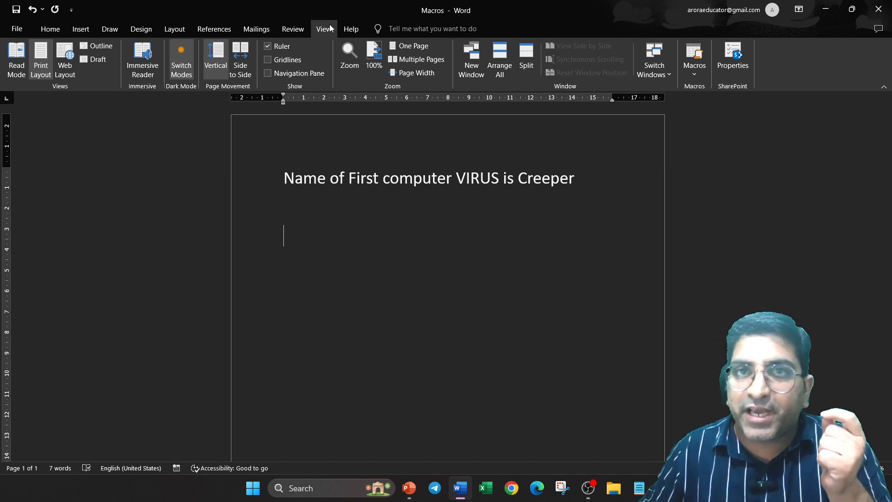
click(693, 75)
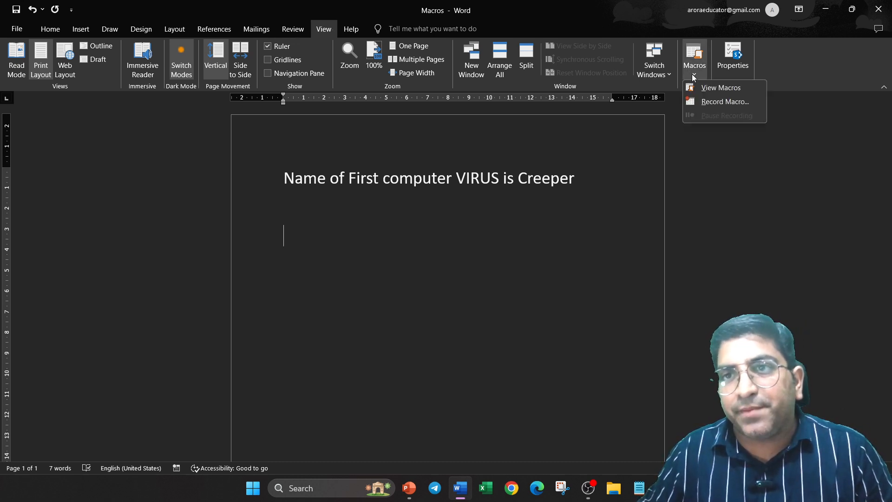
click(709, 90)
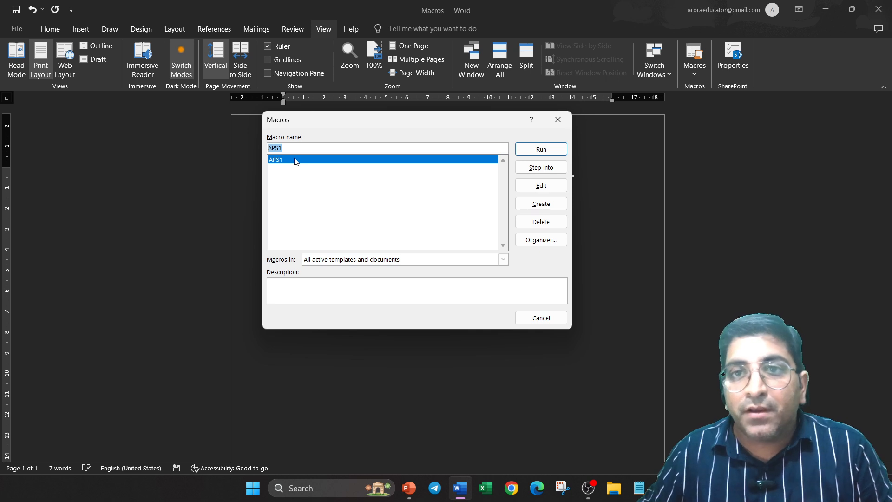
click(540, 149)
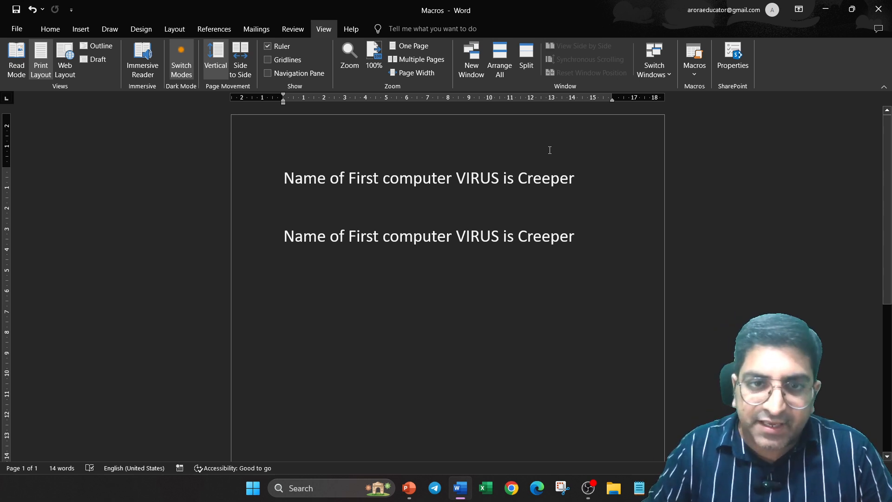
Run the APS1 macro again on a new line below the second sentence, leaving an empty line between them
key(Return)
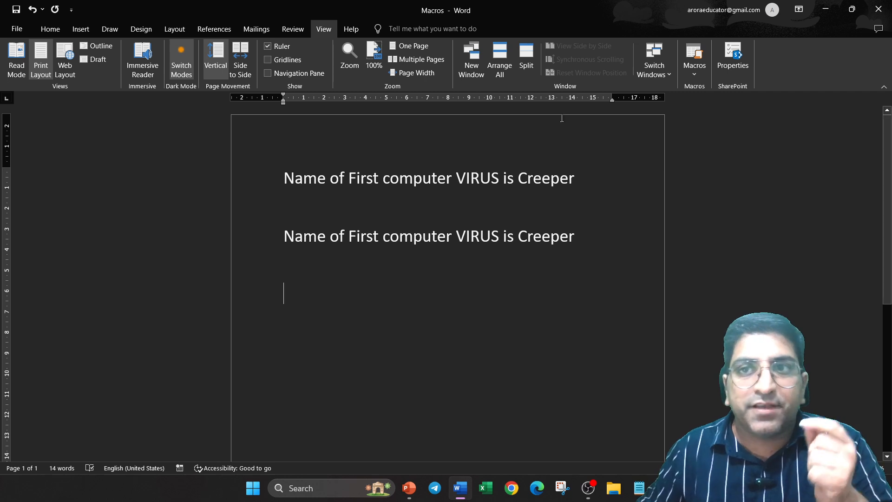
click(693, 71)
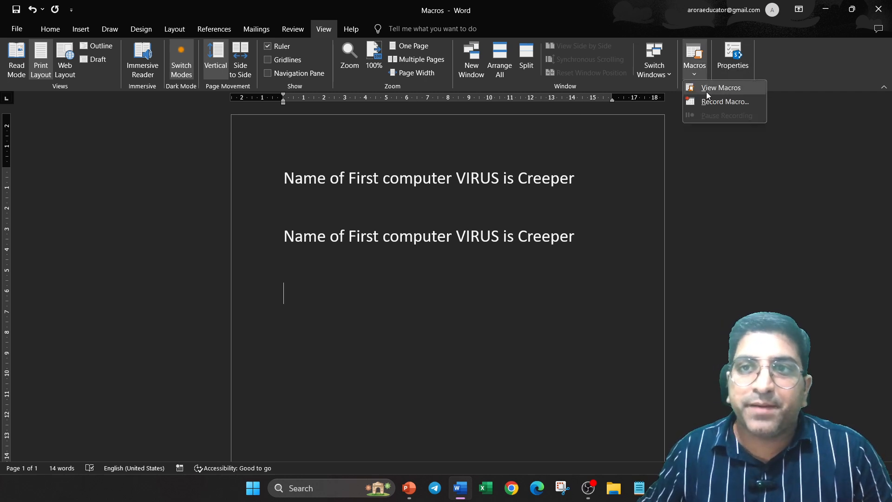
click(707, 88)
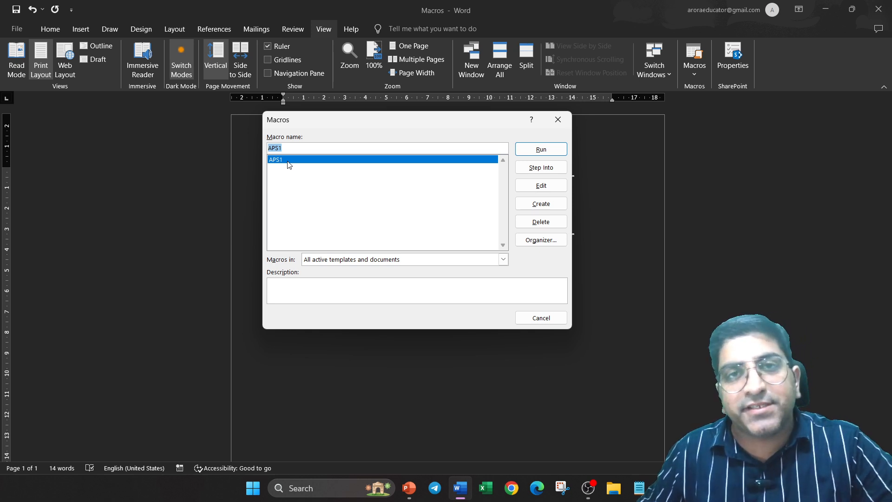
click(540, 149)
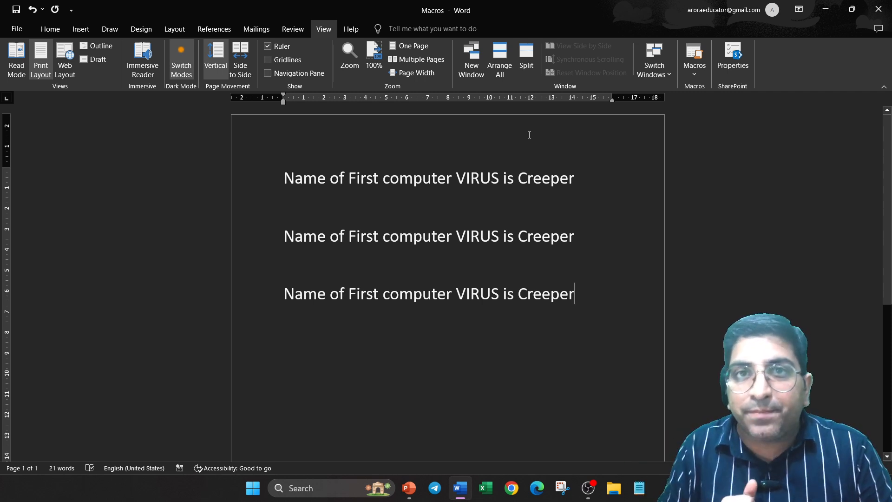
Move two lines below the third sentence and start recording a new macro named APS2 in All Documents (Normal.dotm)
key(Return)
key(Return)
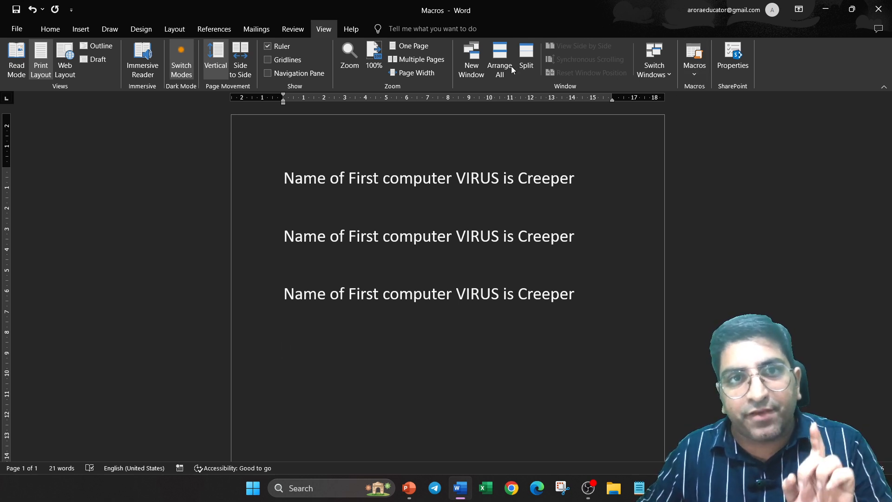
click(704, 71)
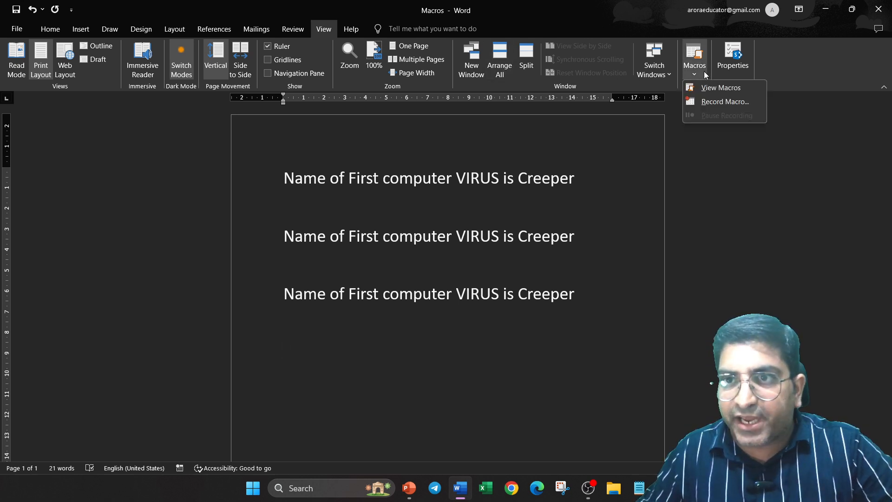
click(713, 100)
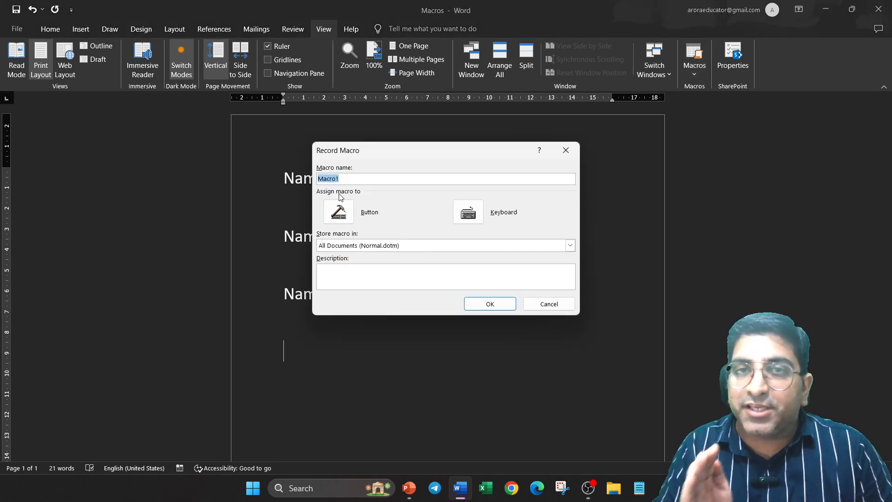
text(A)
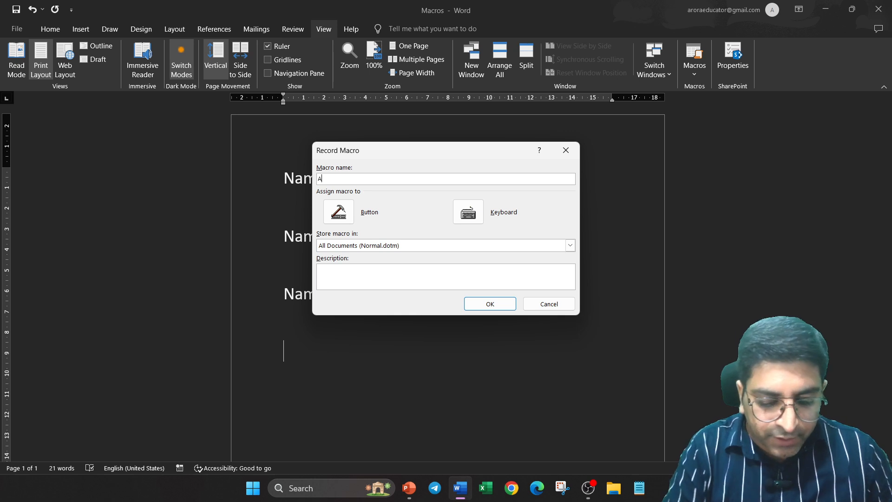
text(PS2)
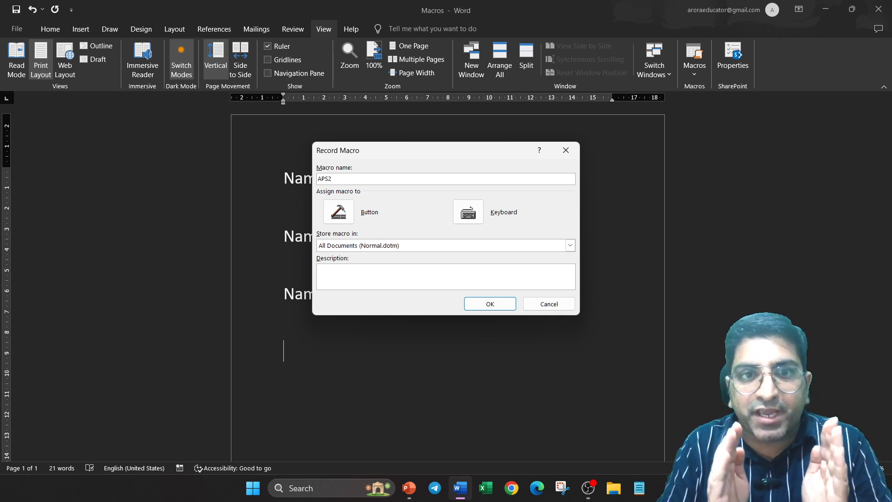
click(488, 305)
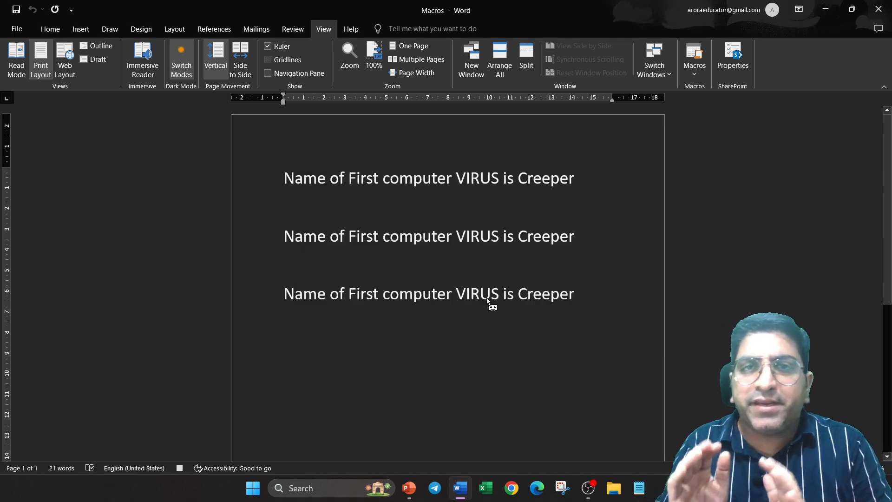
Write "I am the best" below the three sentences and stop recording the APS2 macro
text(I a)
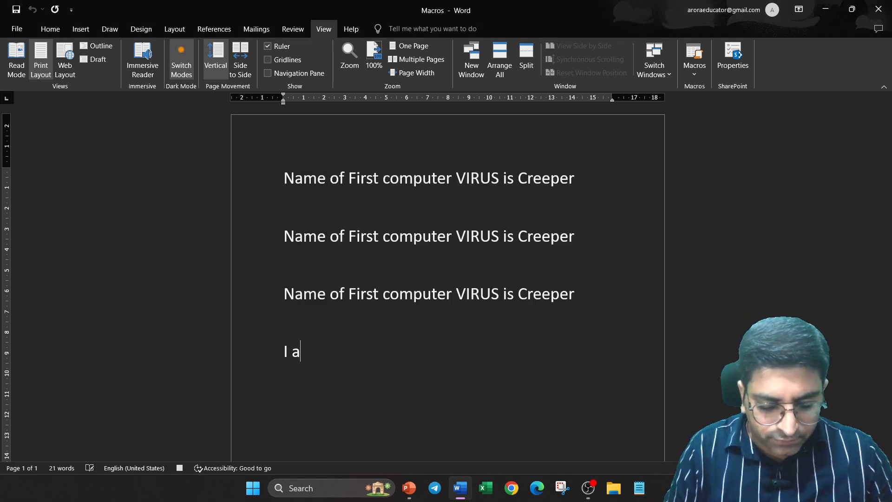
text(m the best)
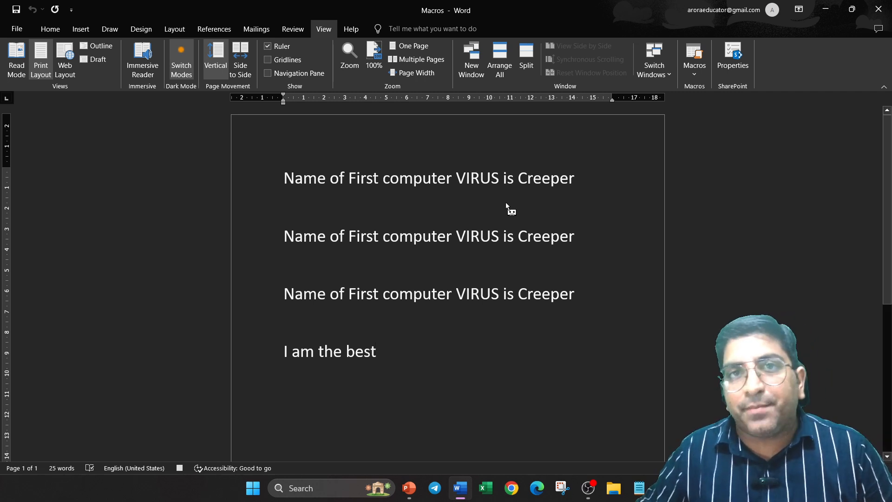
click(690, 72)
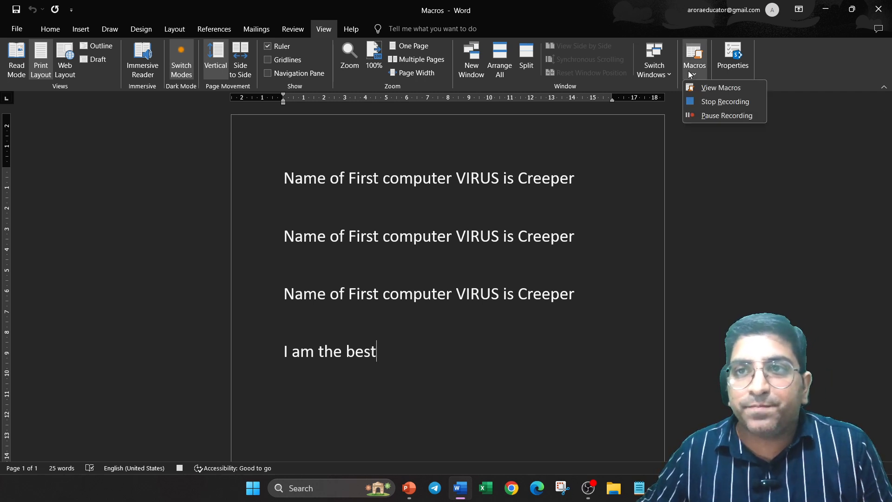
click(718, 102)
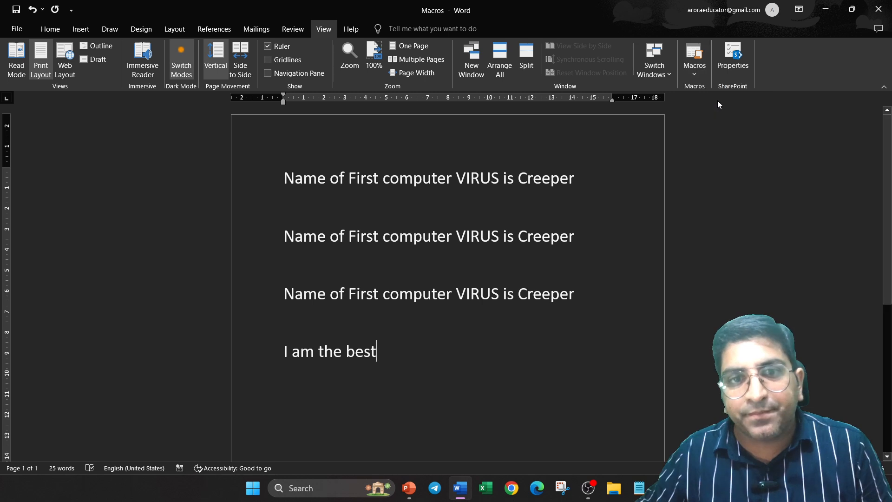
Run the APS2 macro on a new line below "I am the best", leaving an empty line between them
scroll(468, 321, down, 1)
scroll(468, 320, down, 1)
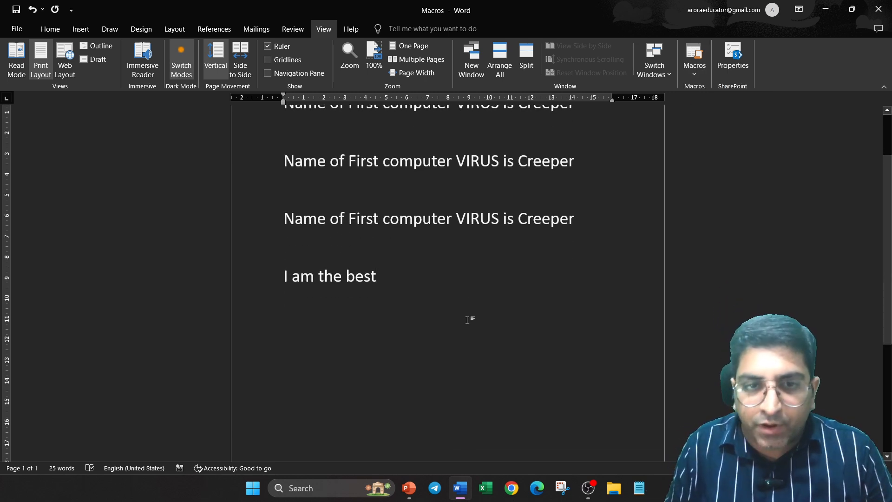
key(Return)
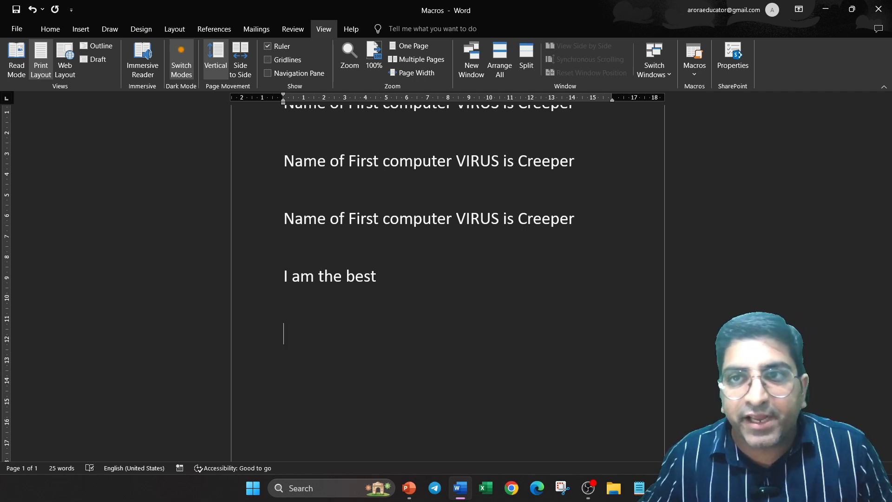
click(694, 75)
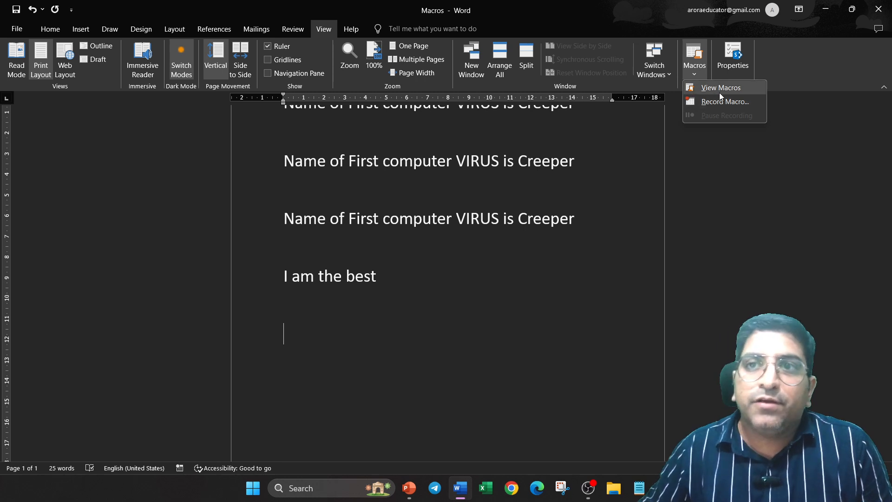
click(700, 89)
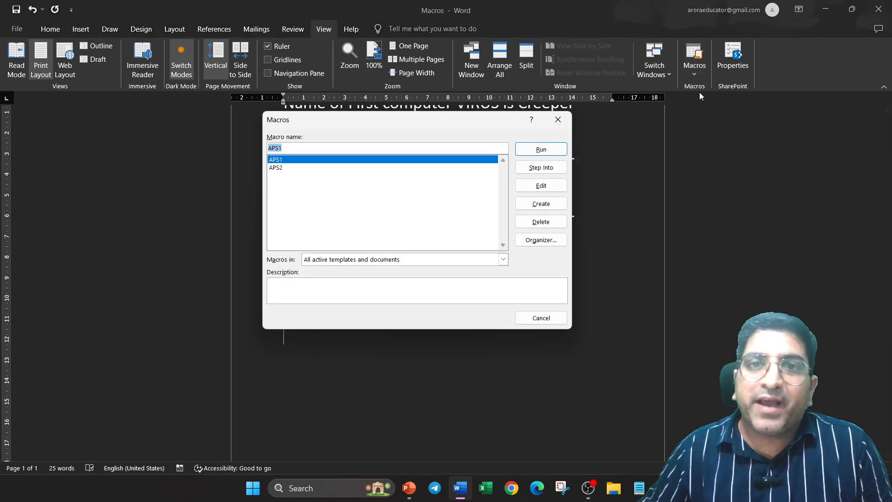
click(289, 167)
click(526, 149)
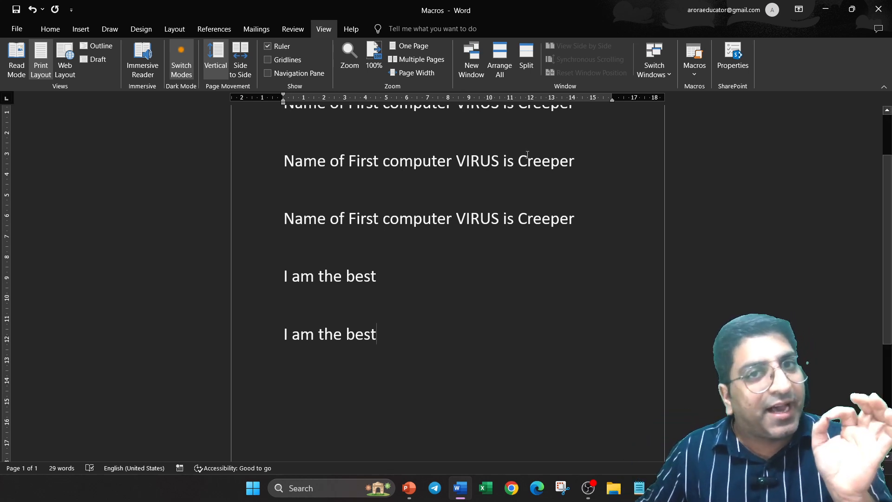
Open the list of recorded macros and move its dialog down so the first two sentences are uncovered
scroll(490, 180, up, 3)
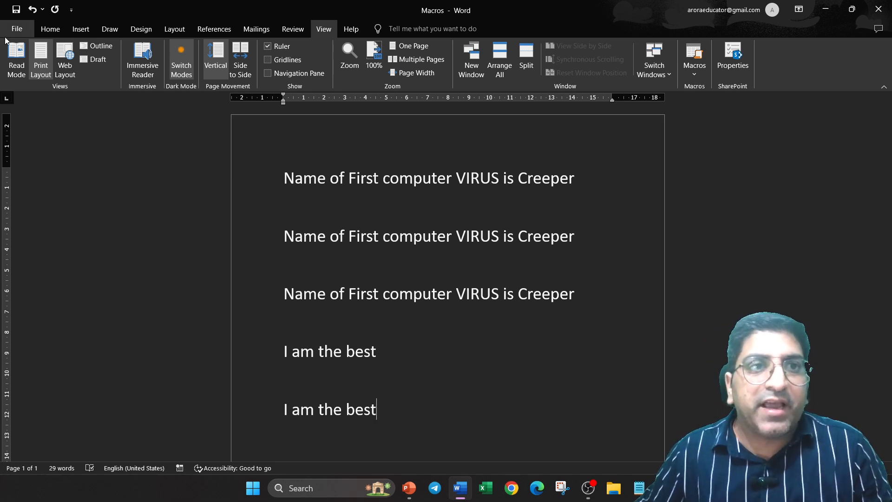
click(694, 67)
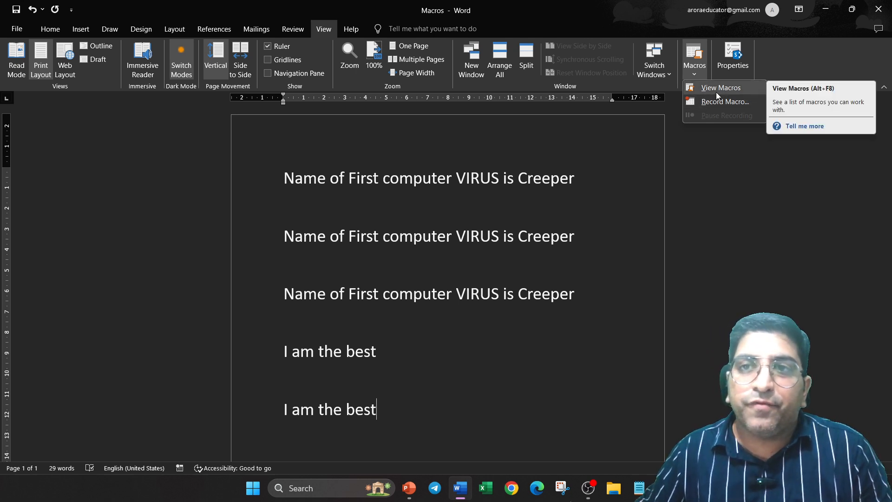
click(715, 93)
drag(458, 127, 454, 270)
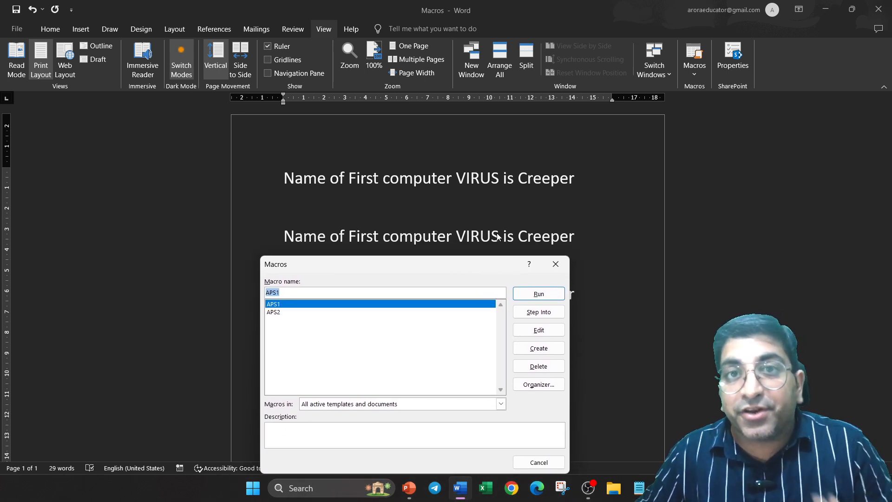
Capture the document window with the open Macros dialog using Snipping Tool, view the capture maximized, and close Snipping Tool
click(326, 491)
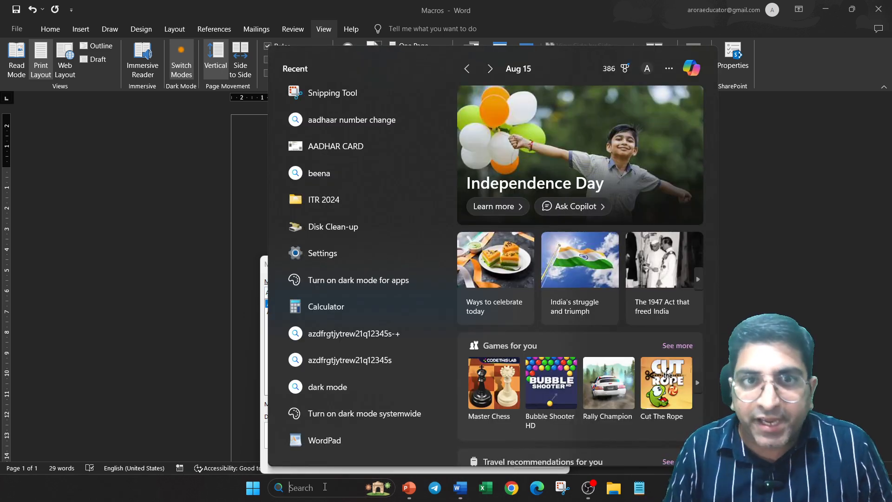
text(snipping tool)
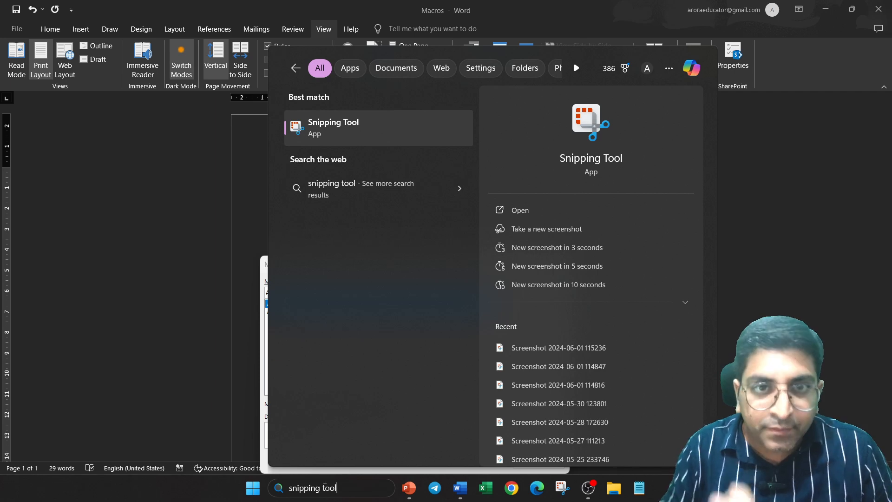
click(396, 131)
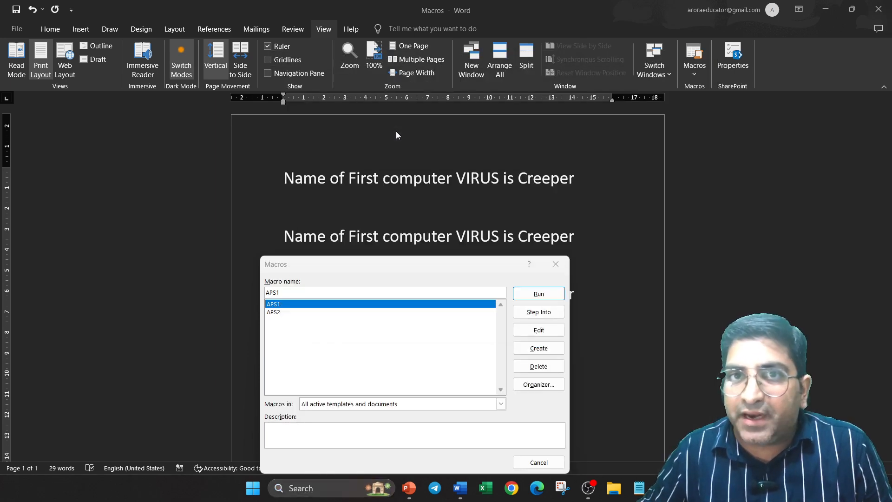
click(335, 210)
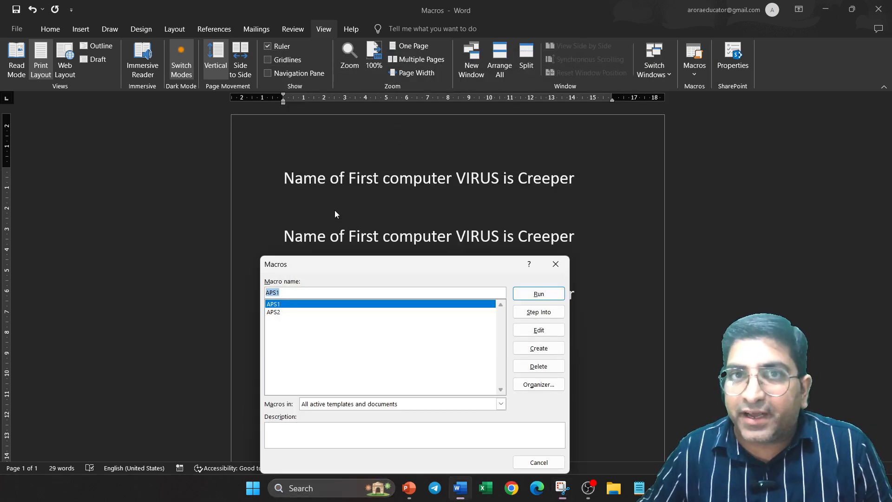
drag(5, 16, 890, 466)
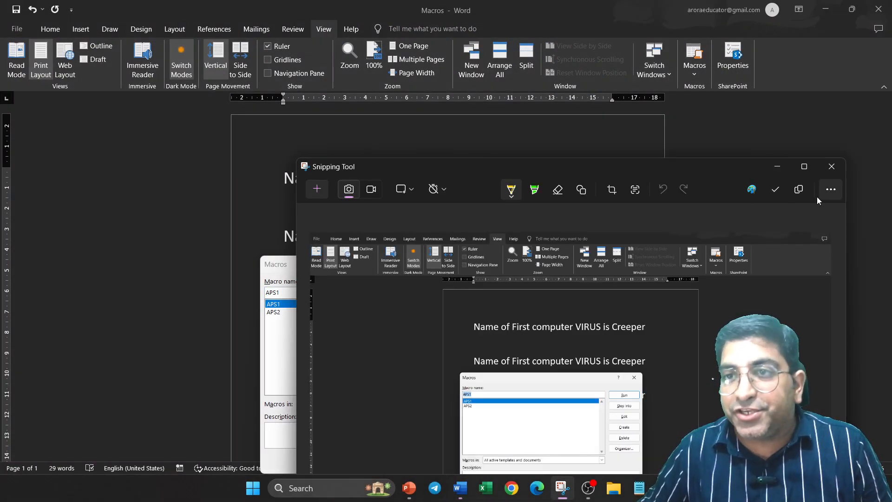
click(804, 166)
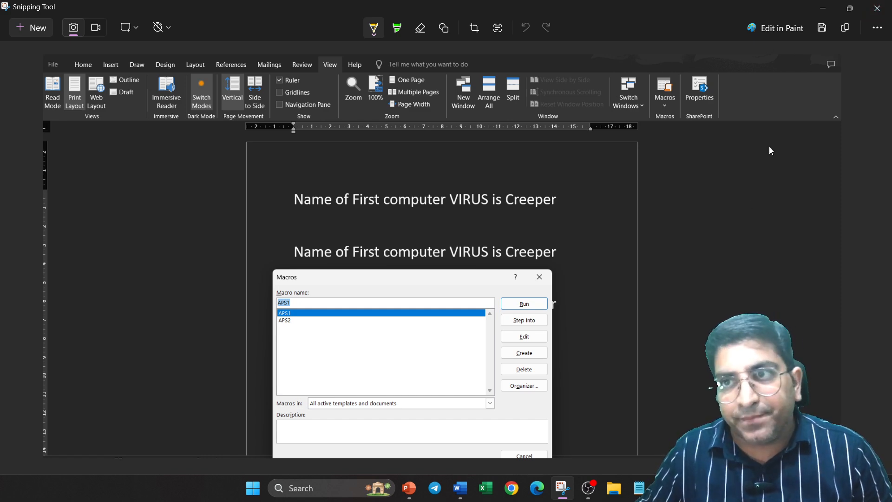
click(877, 8)
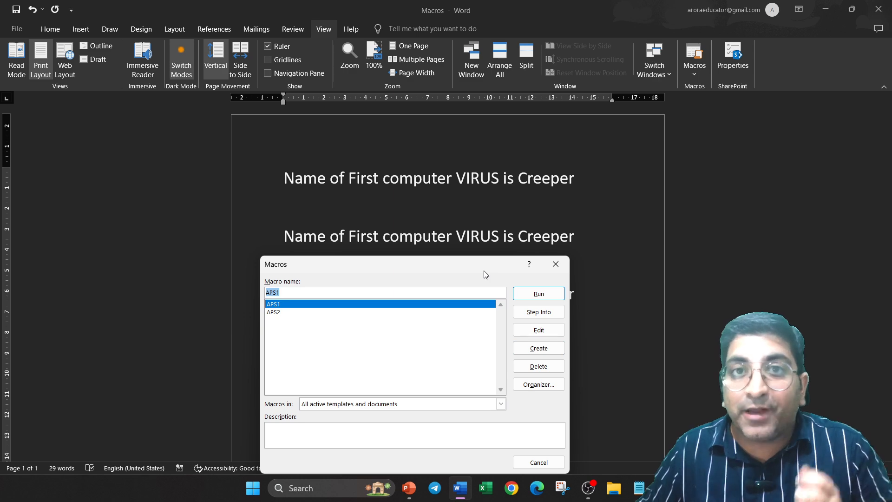
Switch to the PowerPoint slide show and advance from question 7 to the slide listing the macro recording steps
mouse_move(408, 487)
click(460, 440)
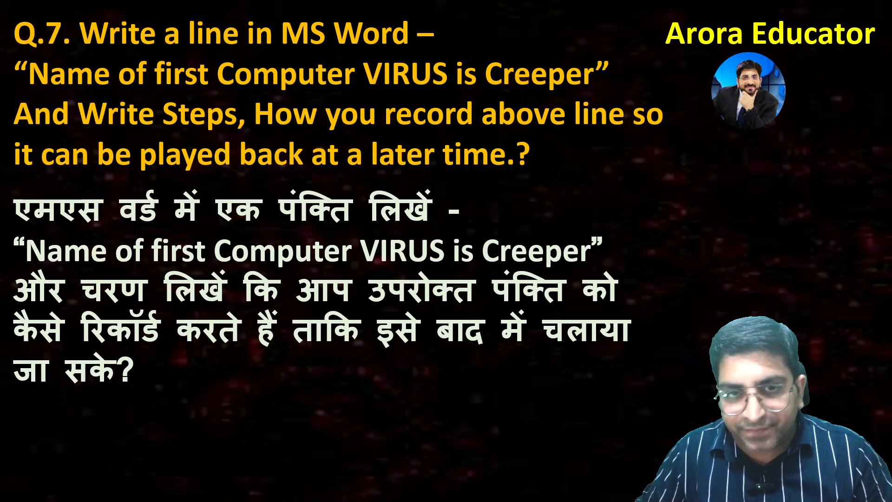
key(Right)
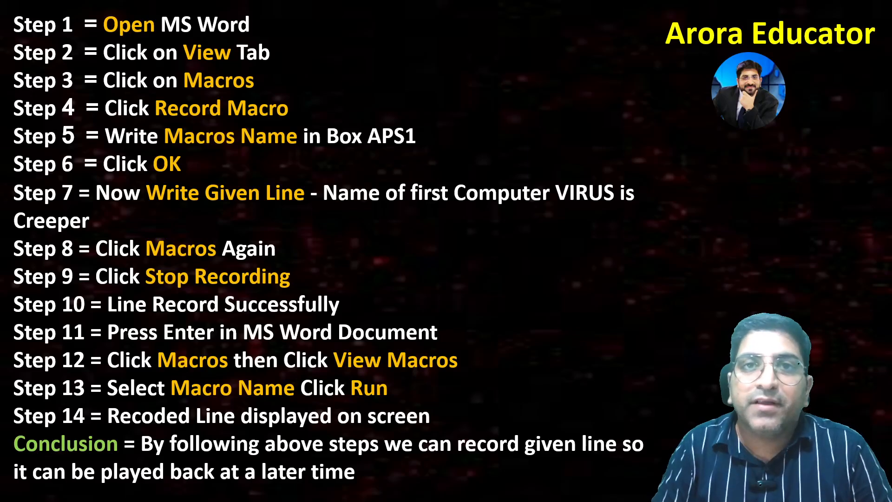